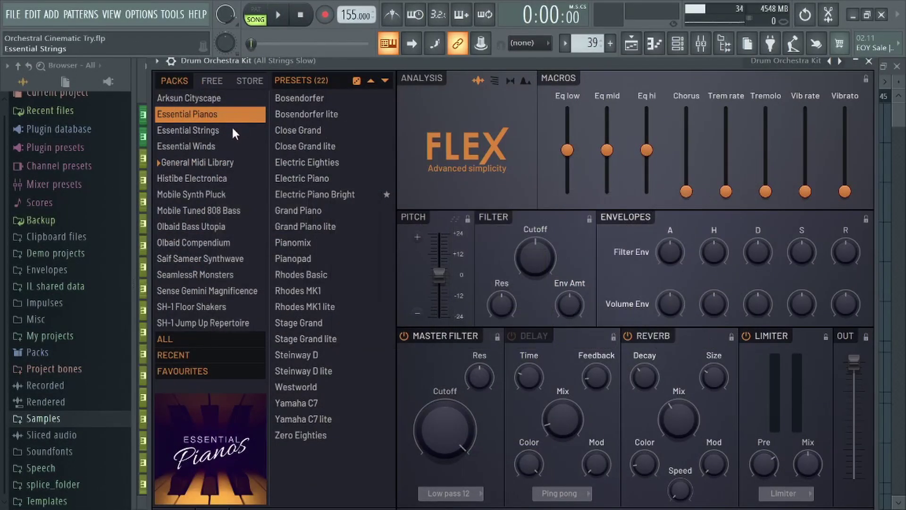
Step: Browse the Essential Strings, Essential Winds and General Midi Library FLEX packs, then load Drum Orchestra Kit
{"action": "left_click", "coordinate": [218, 134]}
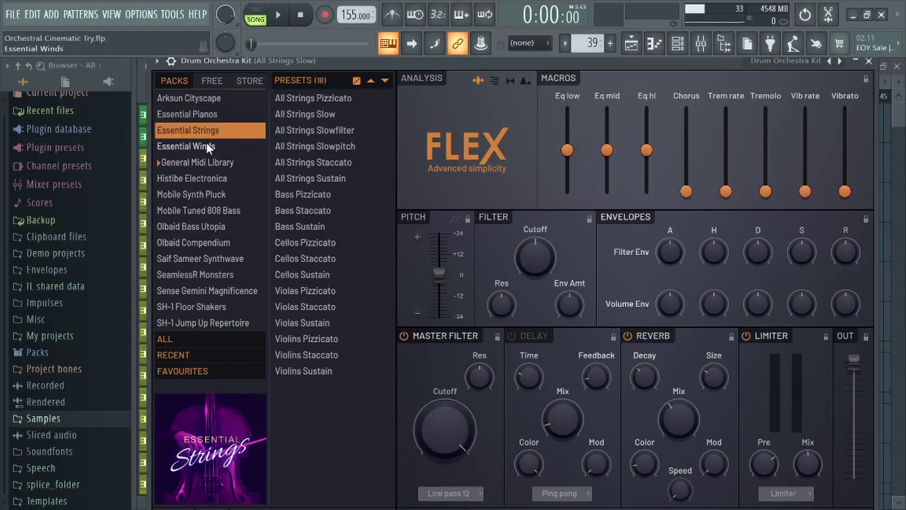
{"action": "left_click", "coordinate": [203, 146]}
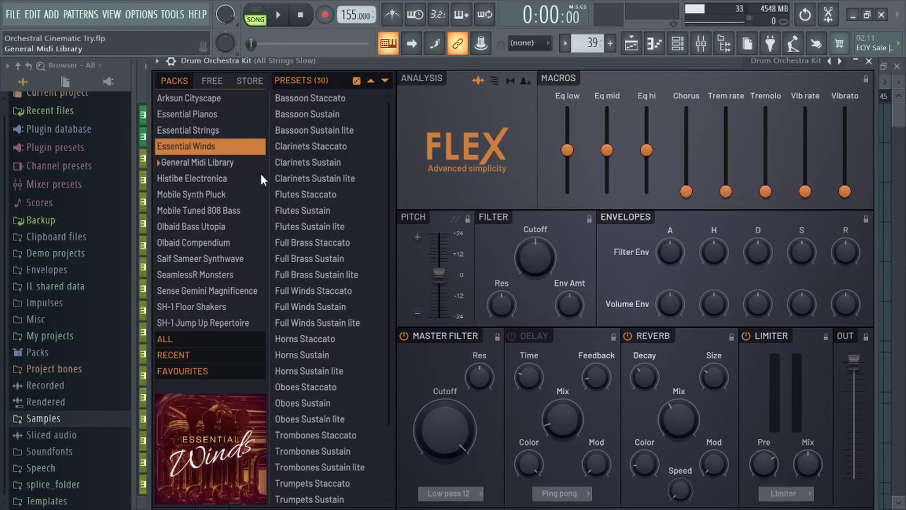
{"action": "scroll", "coordinate": [301, 200], "scroll_direction": "down", "scroll_amount": 3}
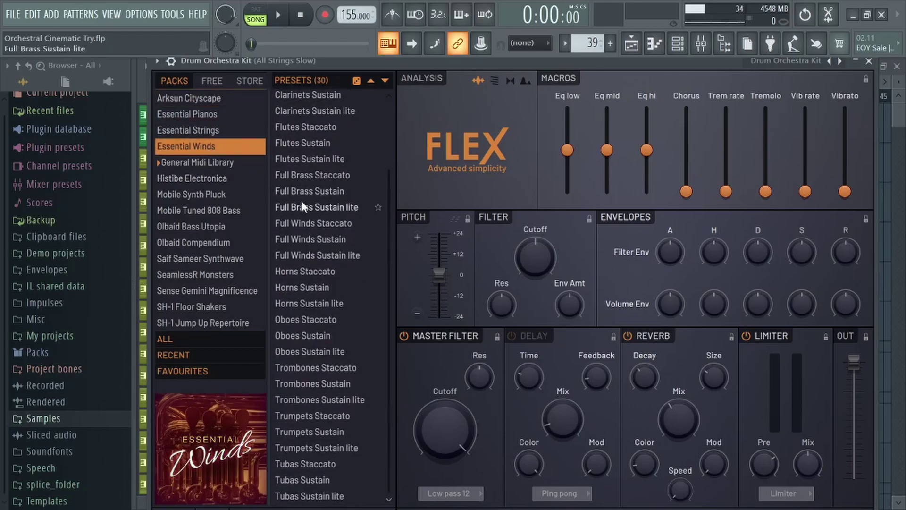
{"action": "left_click", "coordinate": [219, 162]}
{"action": "scroll", "coordinate": [333, 267], "scroll_direction": "down", "scroll_amount": 3}
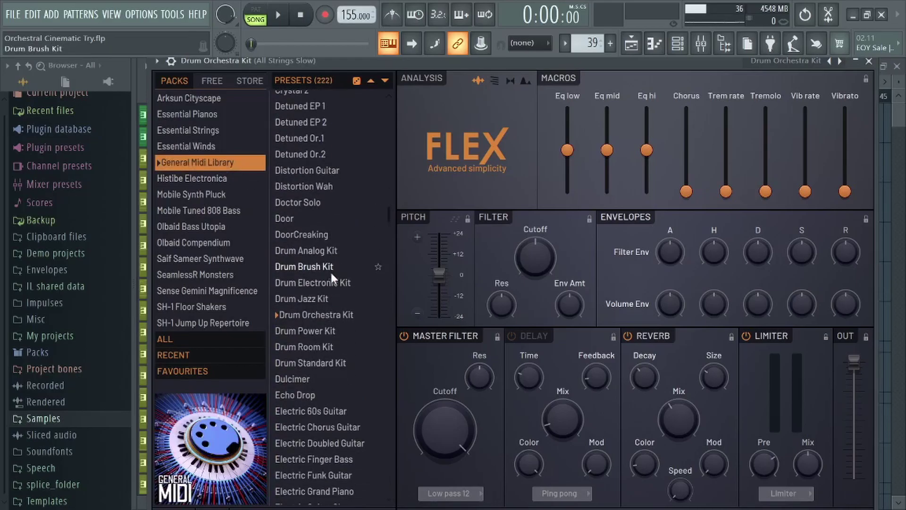
{"action": "left_click", "coordinate": [317, 313]}
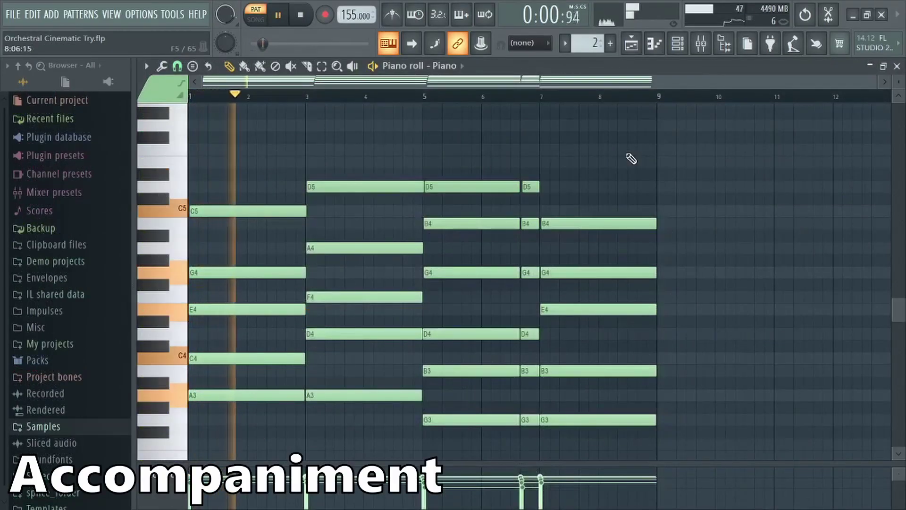
Step: Switch the pattern selector to the All Strings Slow pattern
{"action": "scroll", "coordinate": [751, 188], "scroll_direction": "down", "scroll_amount": 3}
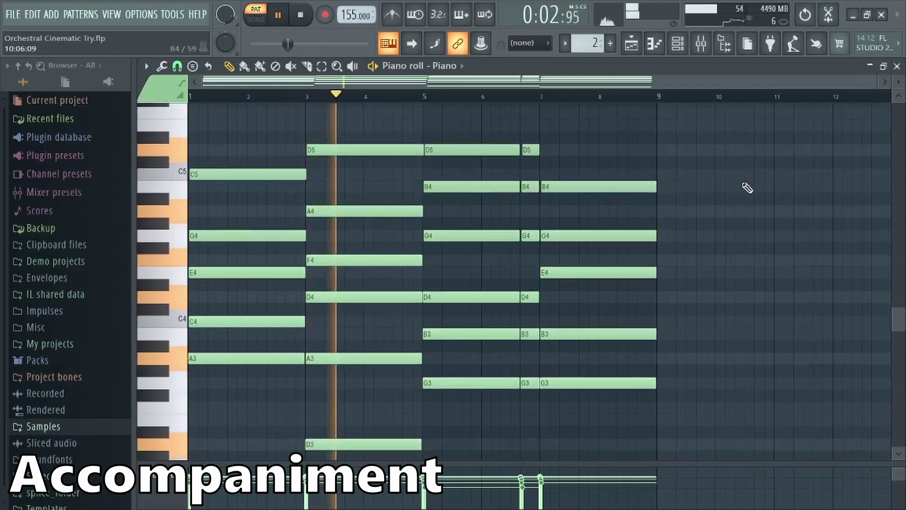
{"action": "key", "text": "KP_Add"}
{"action": "key", "text": "KP_Add"}
{"action": "key", "text": "KP_Add"}
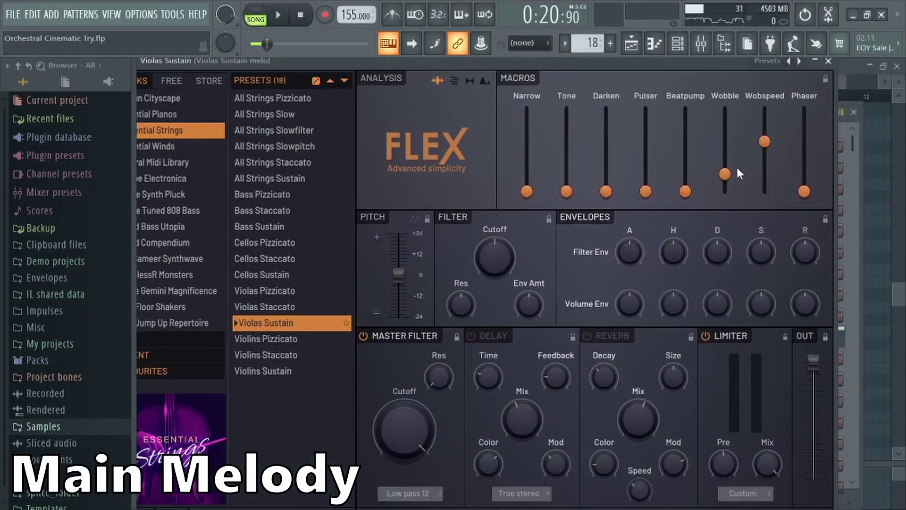
Step: Bring up the automation options for the FLEX Wobble macro
{"action": "right_click", "coordinate": [729, 173]}
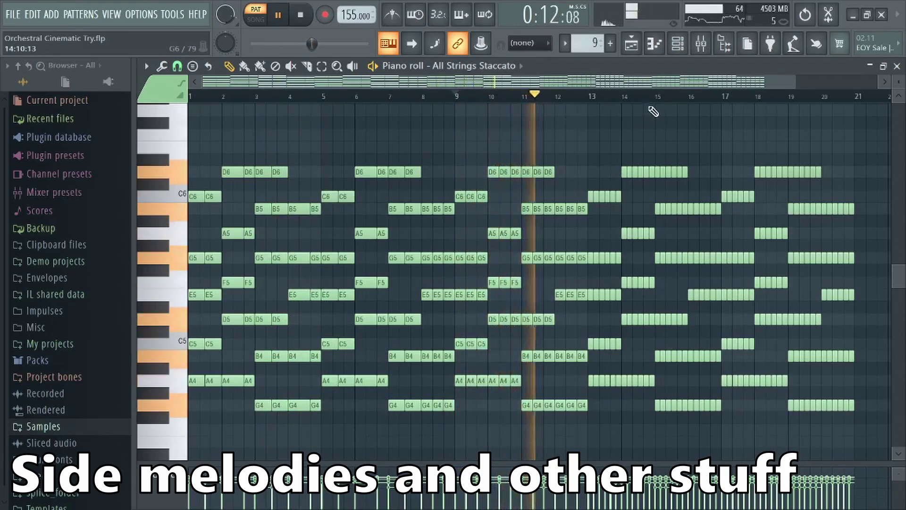
Step: Zoom the Piano roll in and back out
{"action": "scroll", "coordinate": [629, 106], "scroll_direction": "up", "scroll_amount": 4}
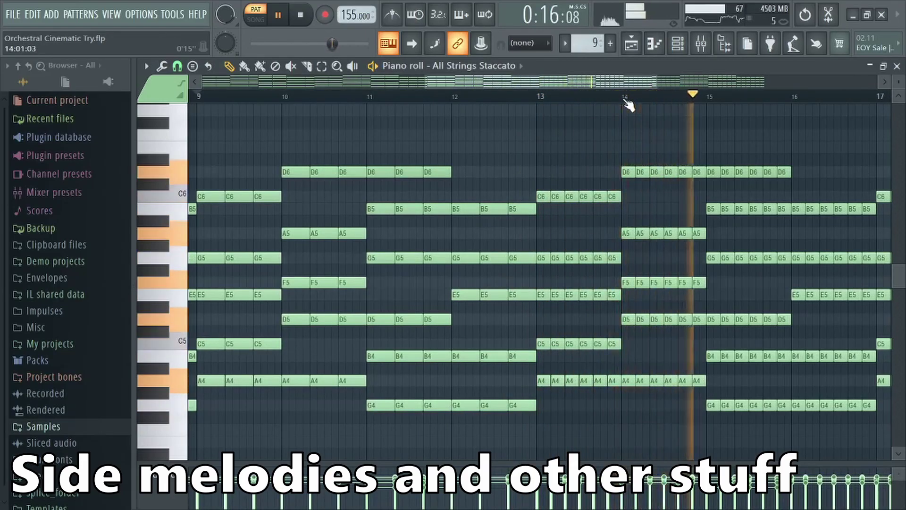
{"action": "scroll", "coordinate": [629, 106], "scroll_direction": "down", "scroll_amount": 1}
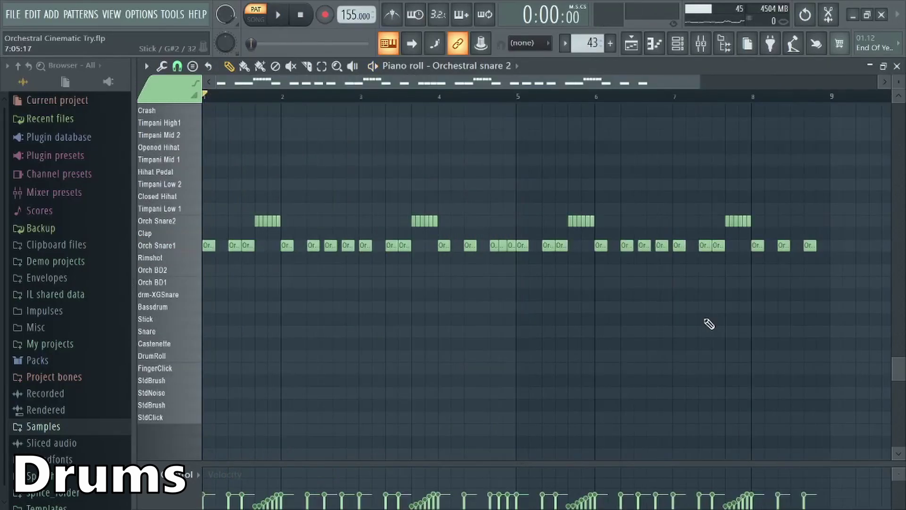
Step: Play back the drum pattern and scroll up the view
{"action": "key", "text": "space"}
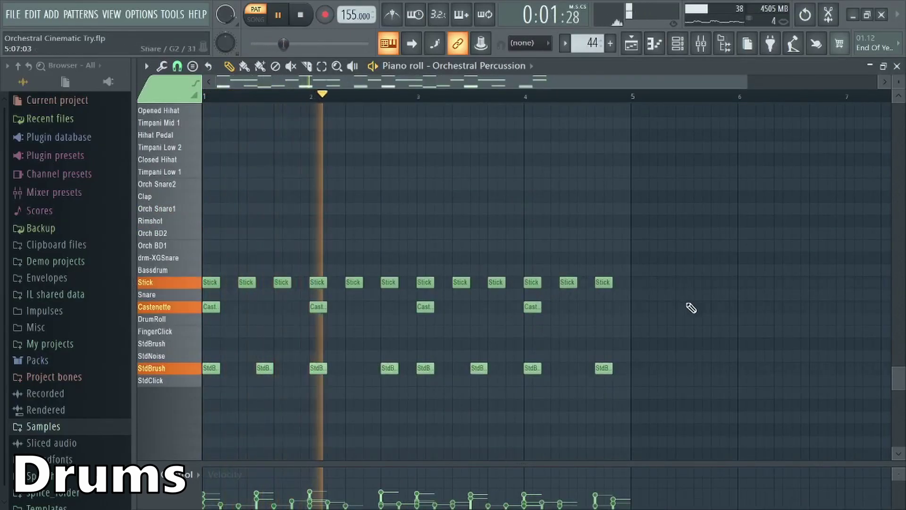
{"action": "scroll", "coordinate": [689, 307], "scroll_direction": "up", "scroll_amount": 7}
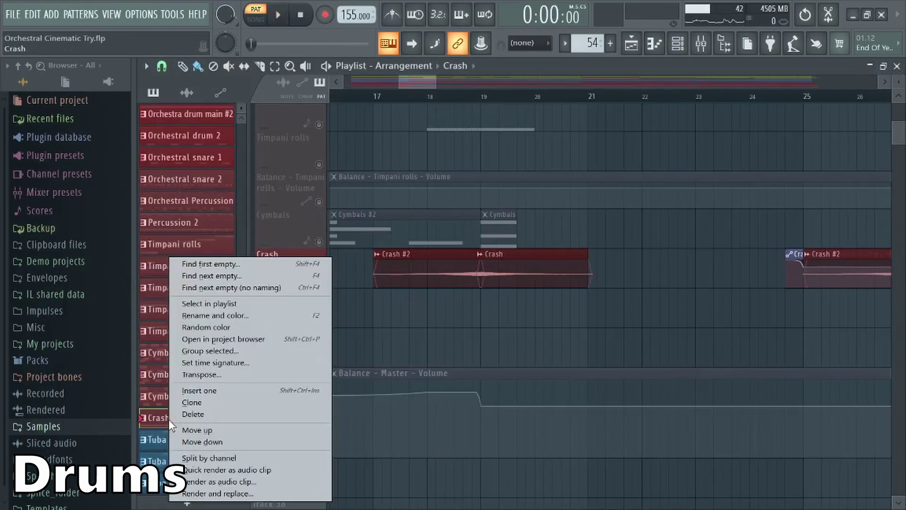
Step: Render the Crash pattern as audio and make Crash #6 a unique, declicked sample
{"action": "left_click", "coordinate": [217, 486]}
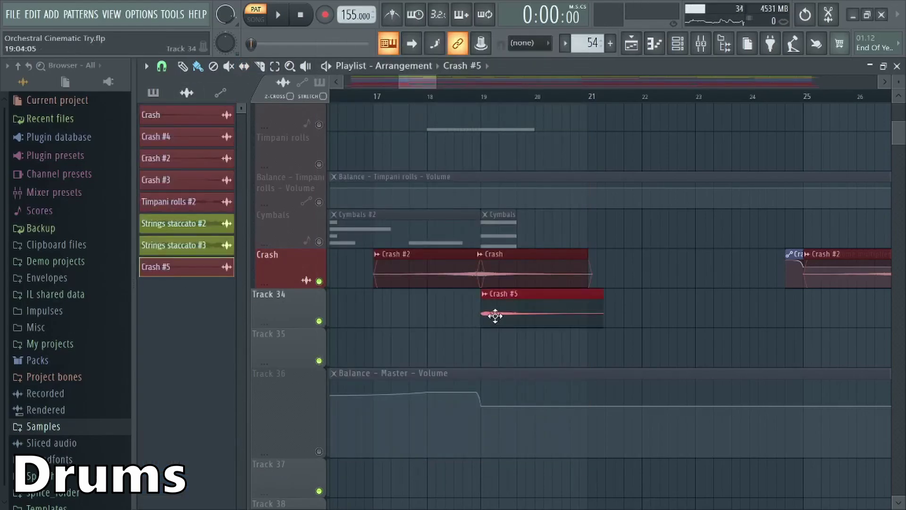
{"action": "left_click", "coordinate": [485, 334]}
{"action": "left_click", "coordinate": [628, 359]}
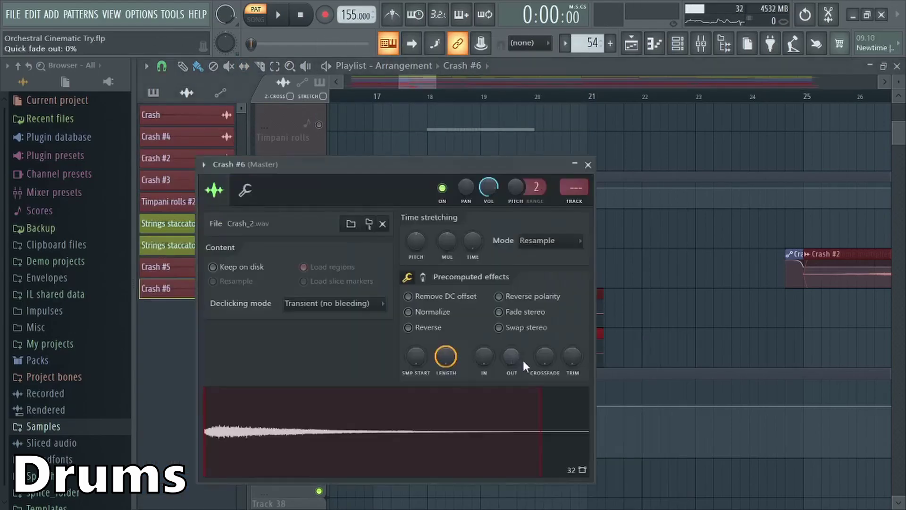
{"action": "left_click", "coordinate": [360, 307]}
{"action": "left_click", "coordinate": [330, 328]}
{"action": "key", "text": "Escape"}
Step: Move the Crash #6 clip to end at bar 19 on Track 35, checking Crash #5's settings
{"action": "left_click_drag", "start_coordinate": [562, 348], "coordinate": [448, 347]}
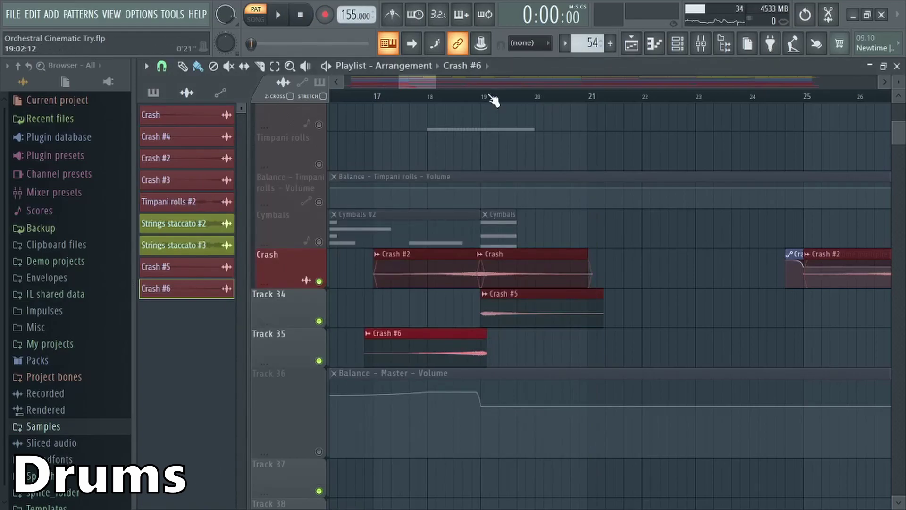
{"action": "scroll", "coordinate": [479, 236], "scroll_direction": "up", "scroll_amount": 4}
{"action": "double_click", "coordinate": [501, 304]}
{"action": "key", "text": "Escape"}
Step: Play the song, mute the original Crash track and select the Balance - Master - Volume automation clip
{"action": "scroll", "coordinate": [482, 101], "scroll_direction": "up", "scroll_amount": 2}
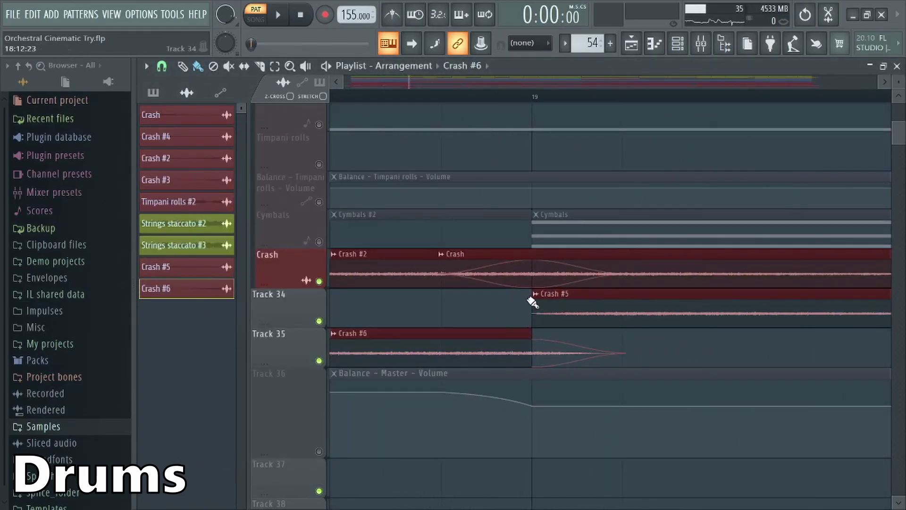
{"action": "scroll", "coordinate": [529, 101], "scroll_direction": "down", "scroll_amount": 5}
{"action": "key", "text": "space"}
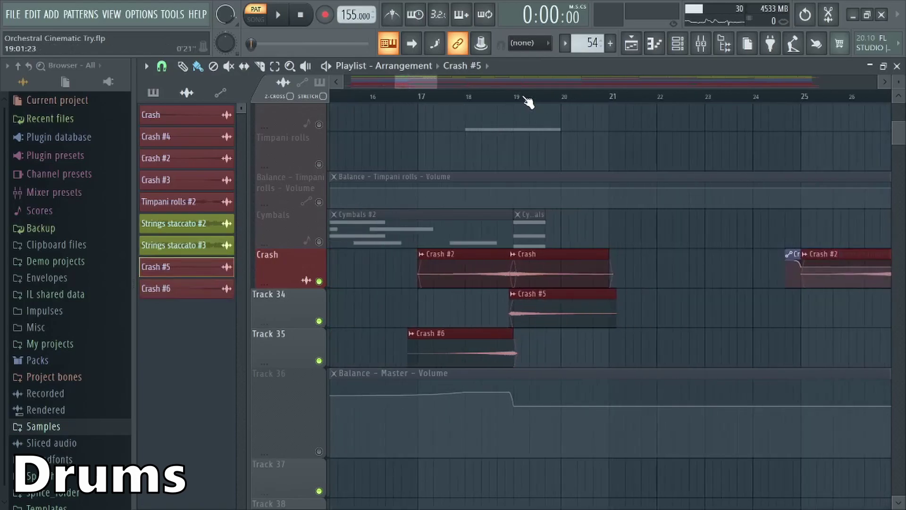
{"action": "left_click", "coordinate": [319, 282]}
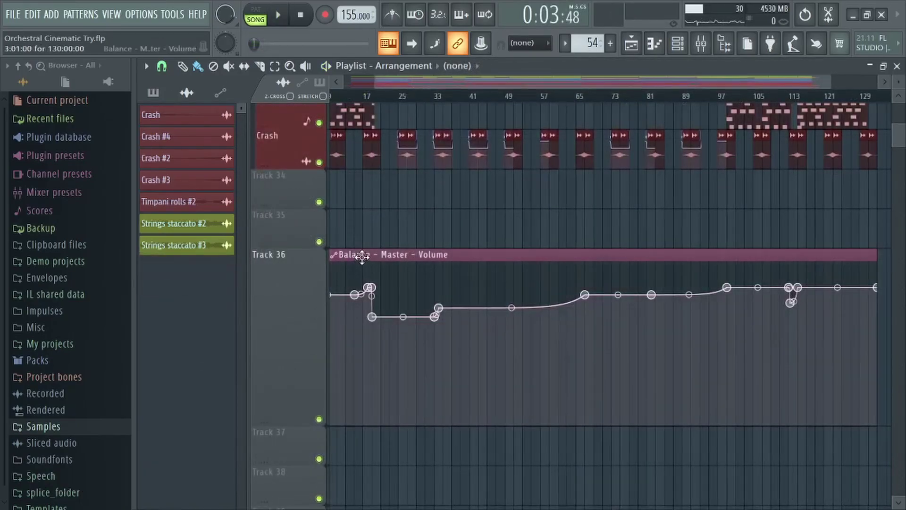
{"action": "left_click", "coordinate": [362, 256]}
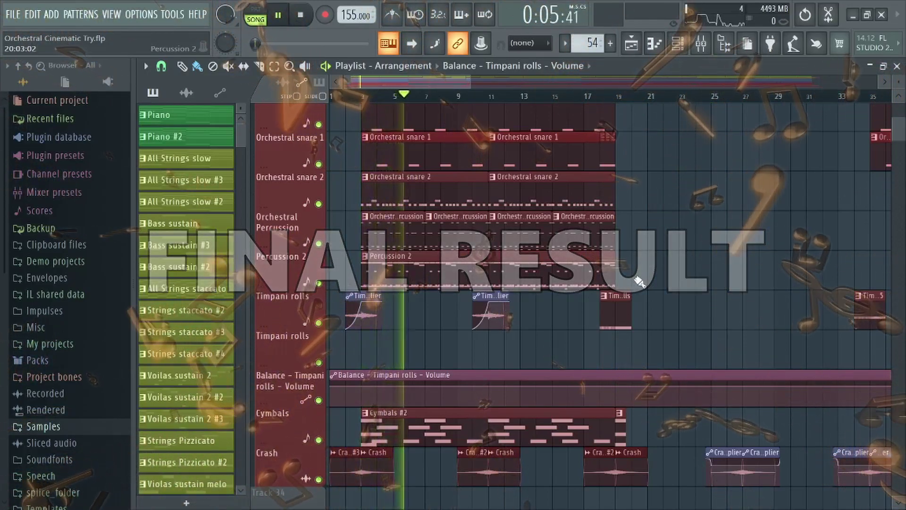
{"action": "scroll", "coordinate": [640, 282], "scroll_direction": "up", "scroll_amount": 4}
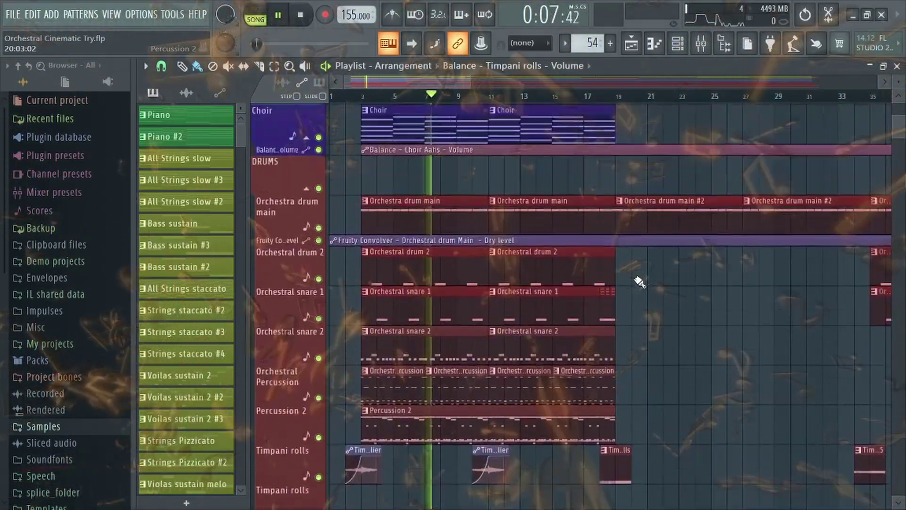
{"action": "scroll", "coordinate": [637, 273], "scroll_direction": "up", "scroll_amount": 8}
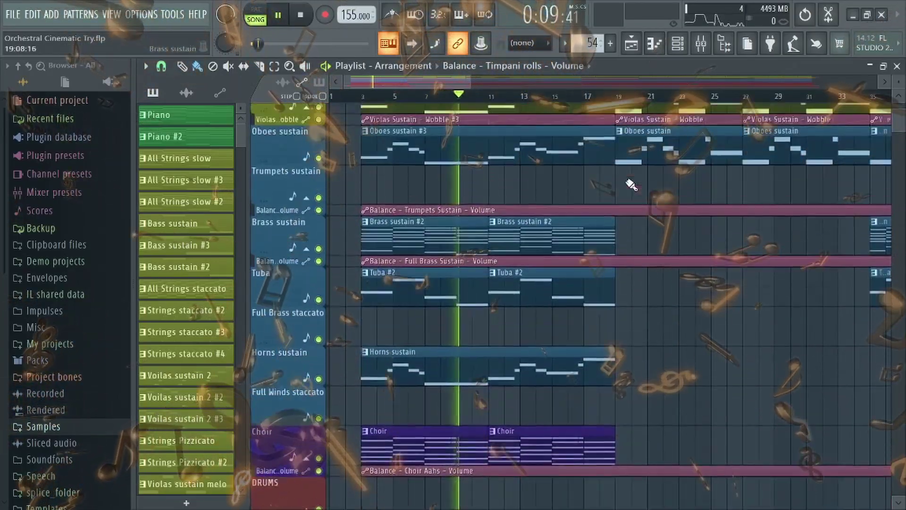
{"action": "scroll", "coordinate": [632, 185], "scroll_direction": "up", "scroll_amount": 7}
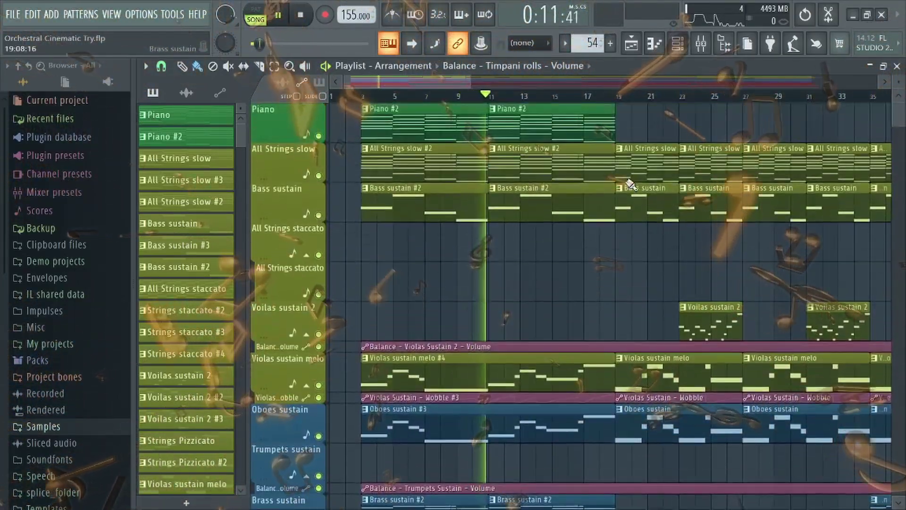